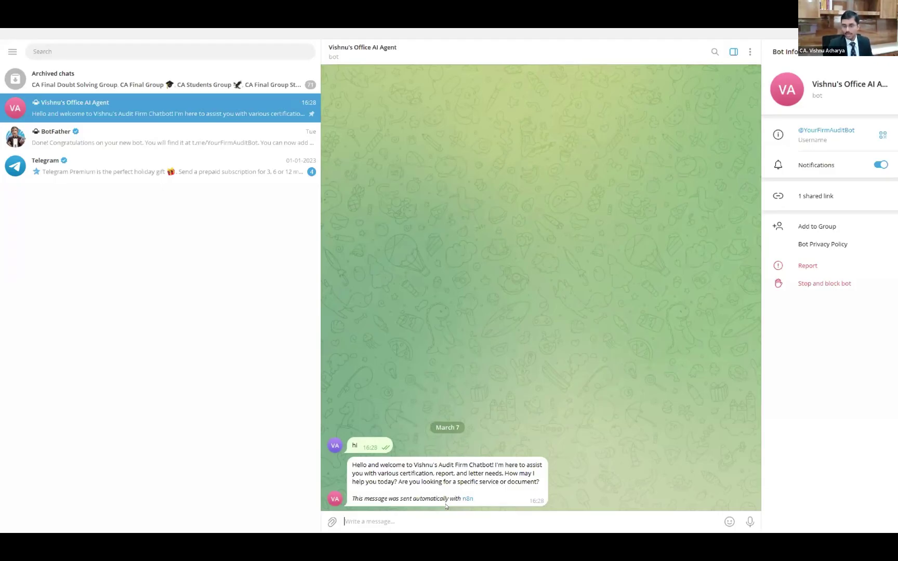
Send the bot 'Yes. I am looking for a Revenue Certificate'
text(y)
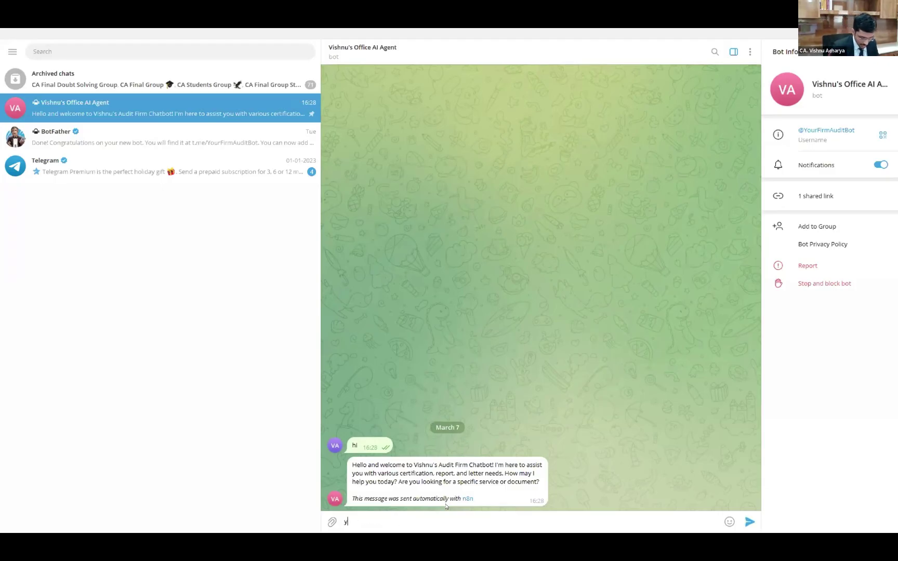
text(ES. i AM)
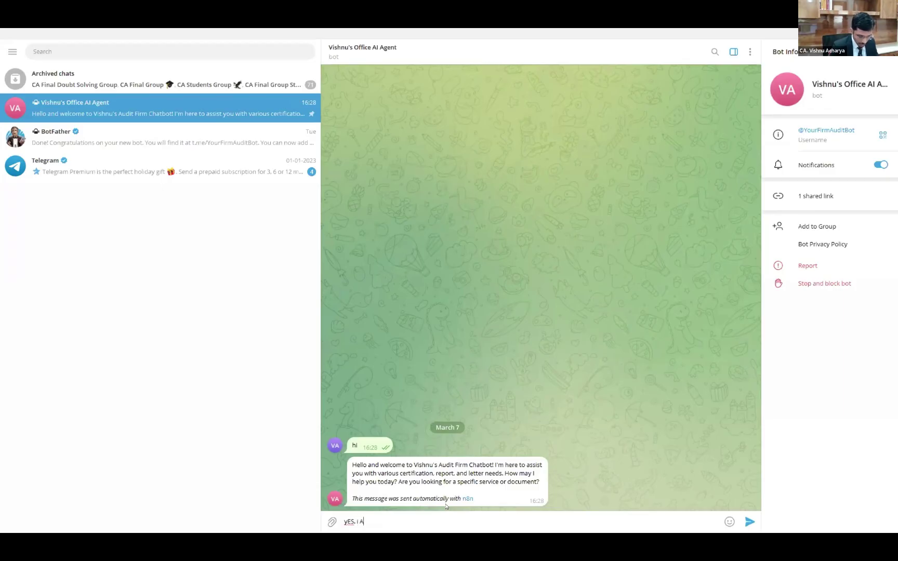
text( LOOKI)
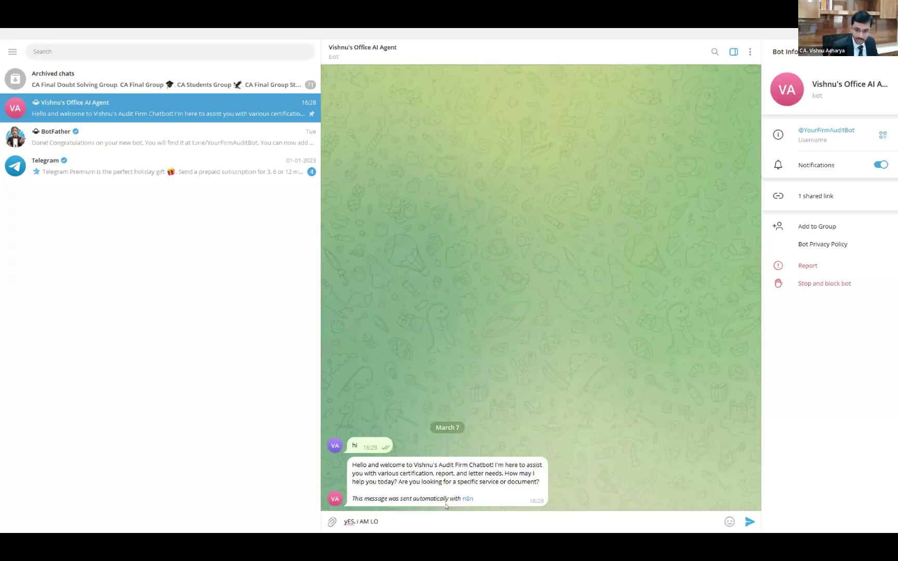
key(BackSpace)
key(BackSpace)
key(BackSpace)
key(BackSpace)
key(BackSpace)
key(BackSpace)
key(BackSpace)
key(BackSpace)
key(BackSpace)
key(BackSpace)
key(BackSpace)
key(BackSpace)
key(BackSpace)
key(BackSpace)
key(BackSpace)
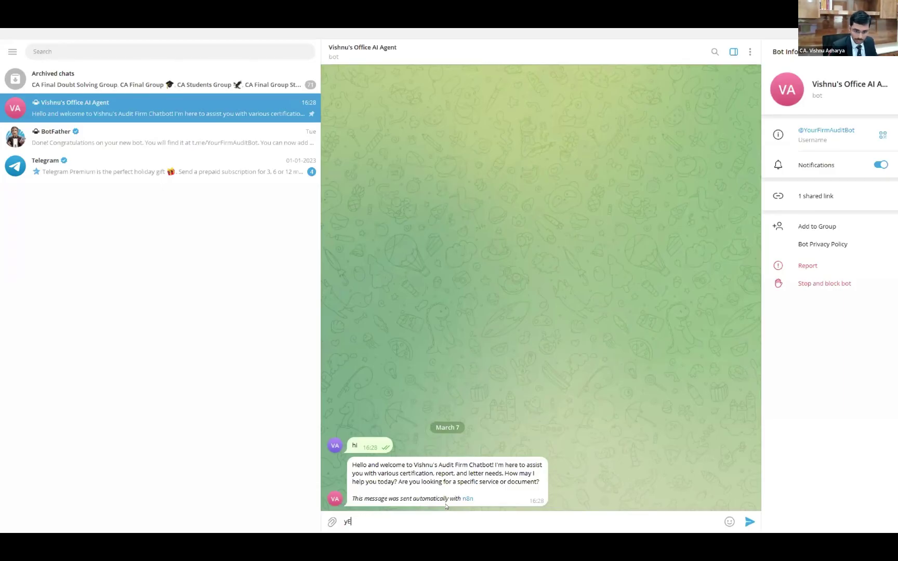
text(Yes. )
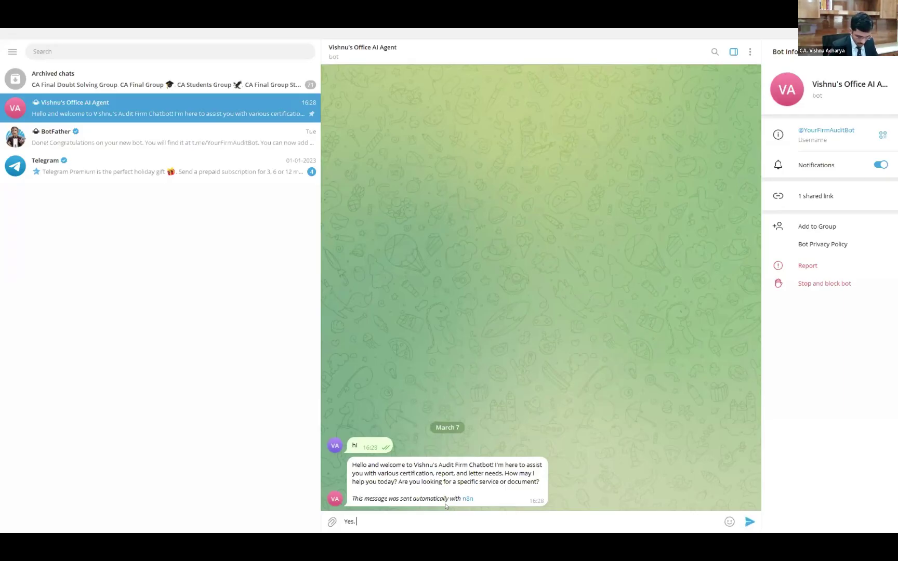
text(I am lookin)
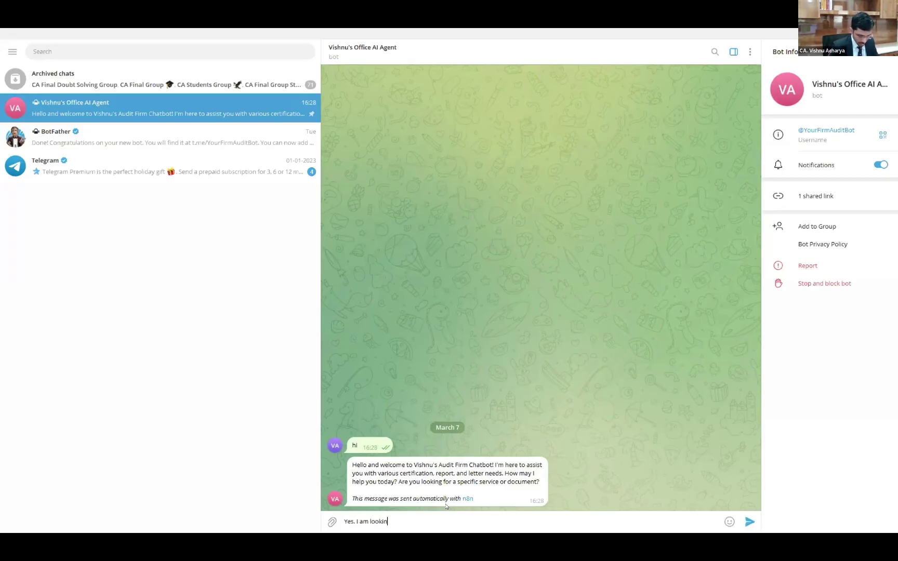
text(g for a )
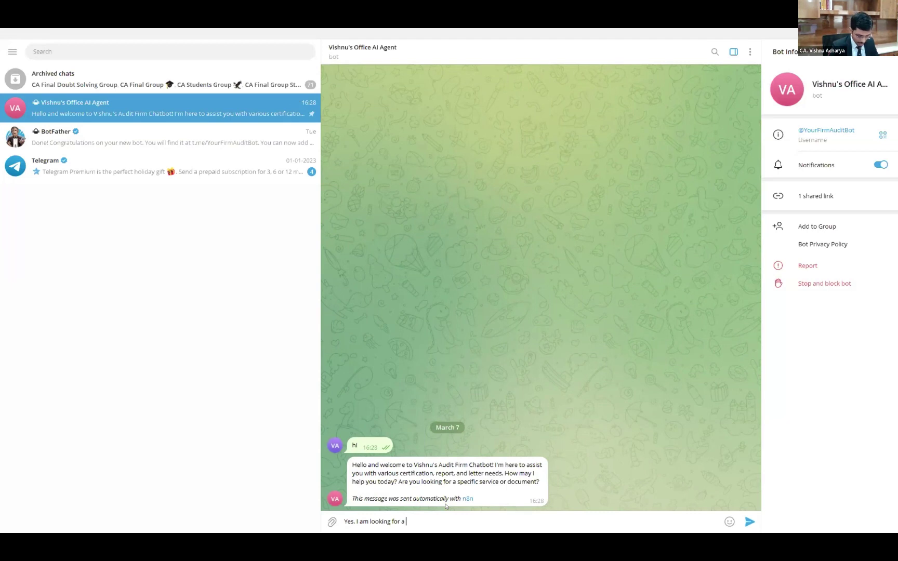
text(Revenuw)
key(BackSpace)
text(e)
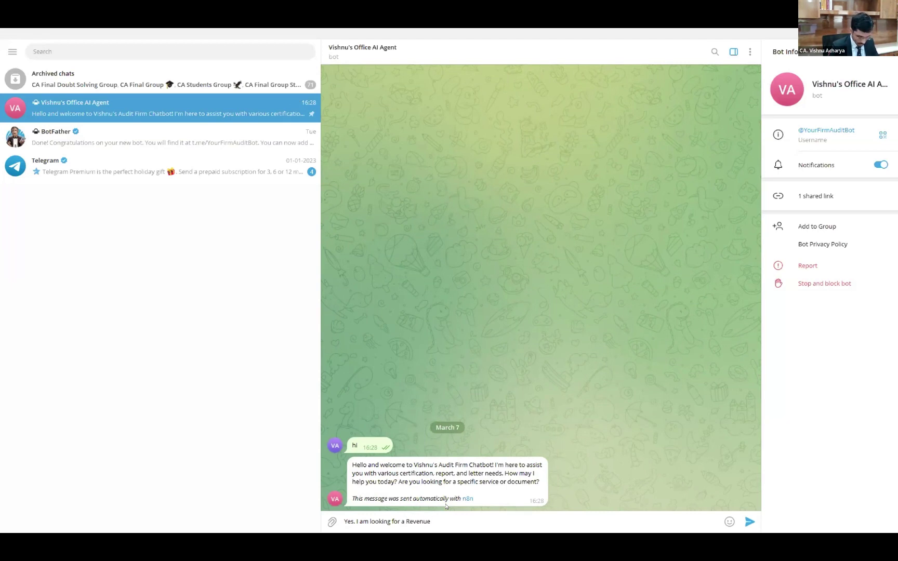
text( Certificat)
key(Return)
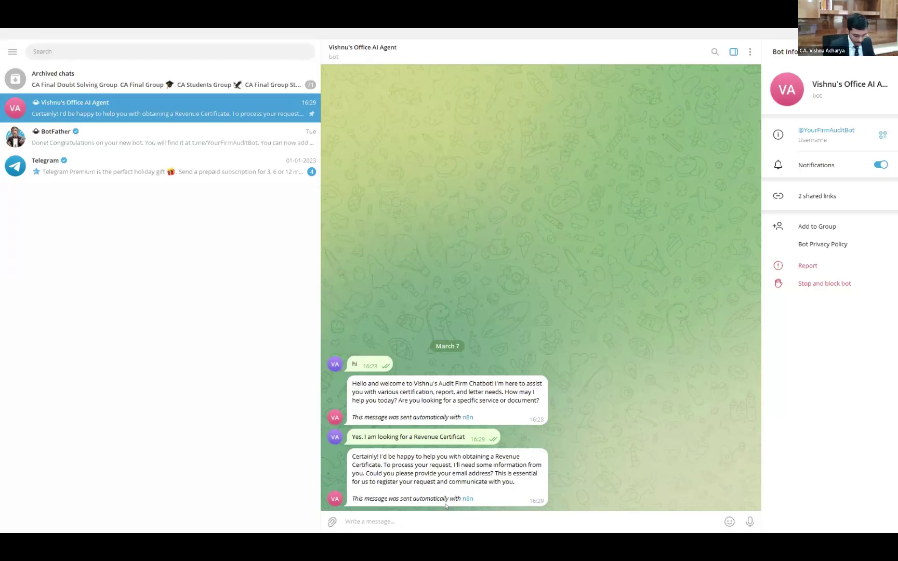
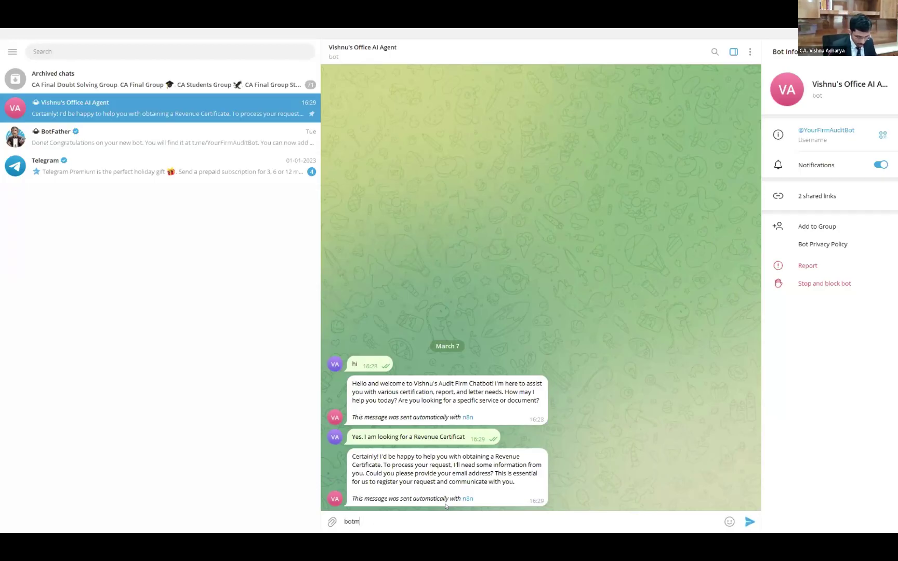
Send your e-mail, then a three-line message: Bot Master Pvt Ltd, Startup India Registration purpose, needed by Monday
key(Return)
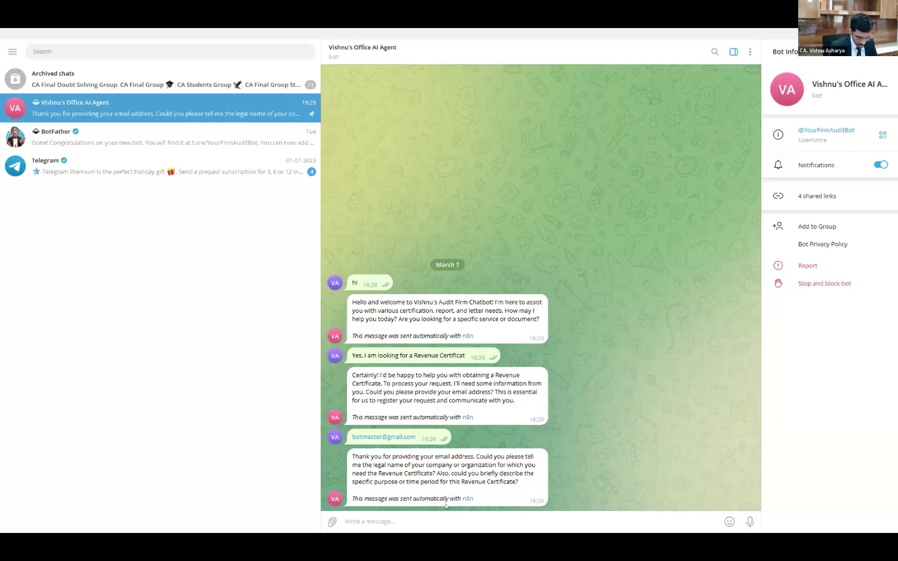
text(Bot)
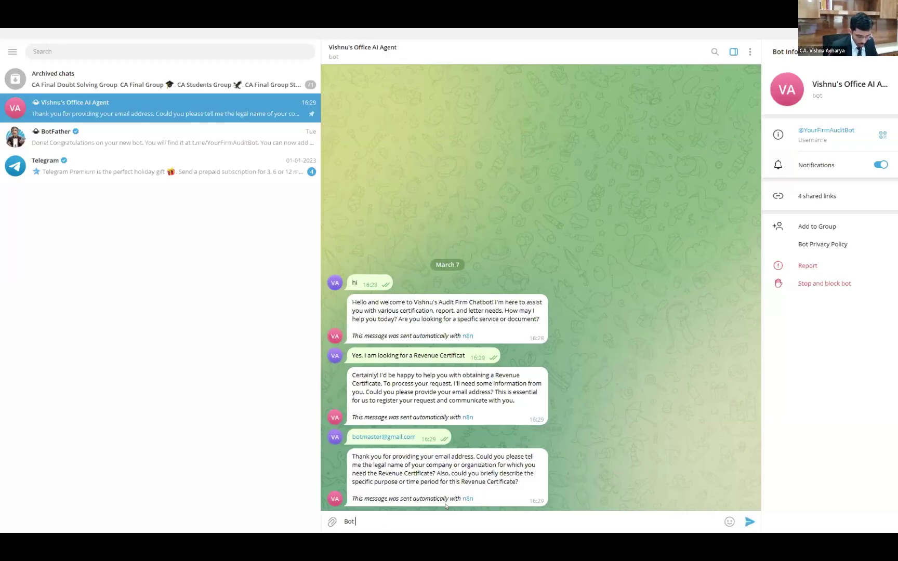
text( Master)
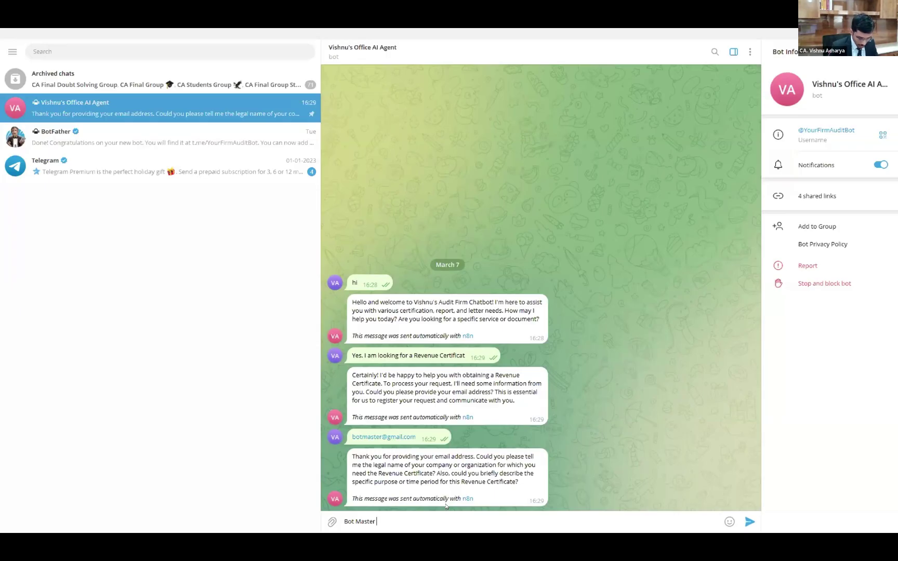
text( Pvt Ltd)
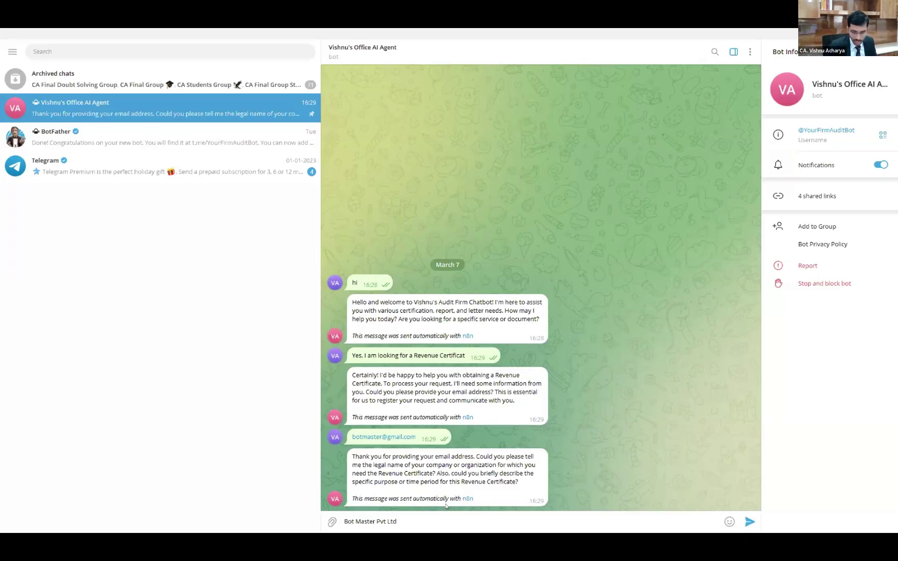
key(shift+Return)
text(RE)
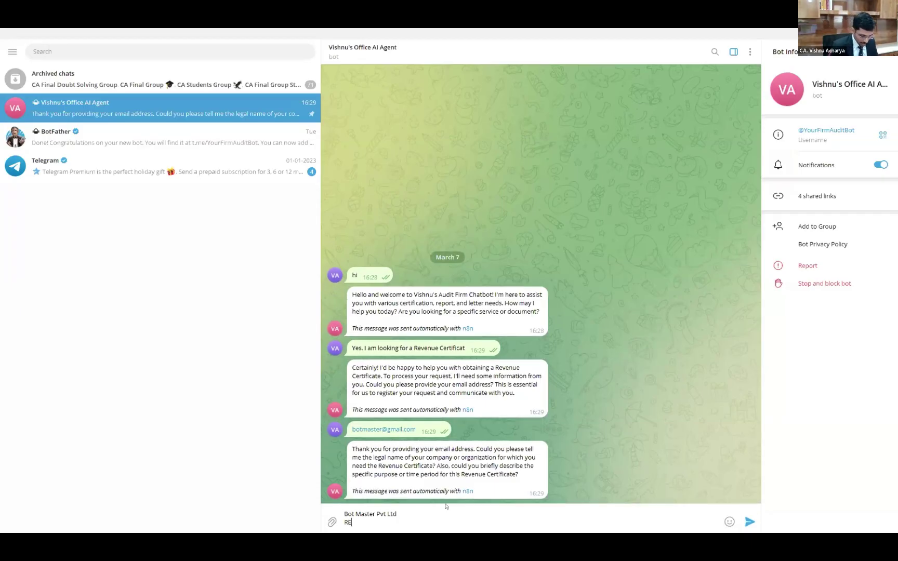
text(venue Cert)
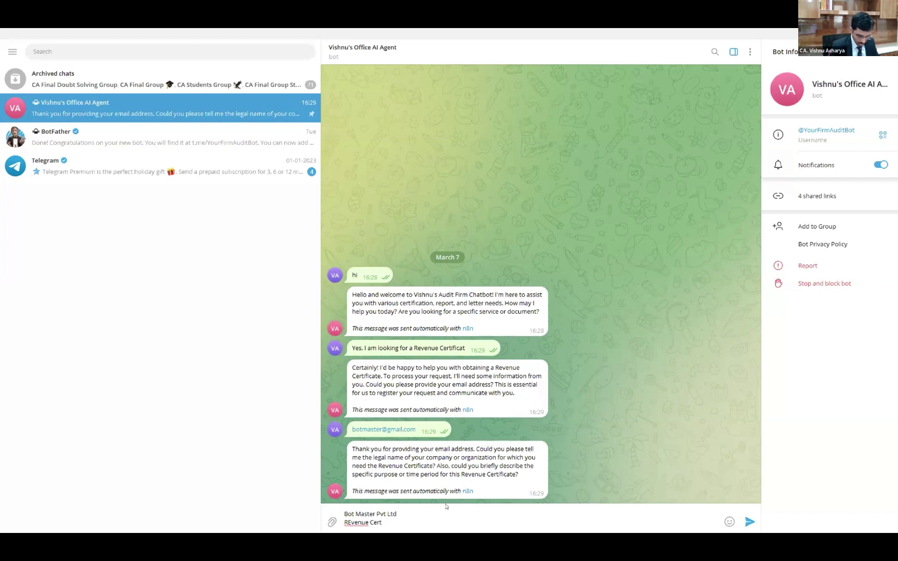
text(ificate for Startup India R)
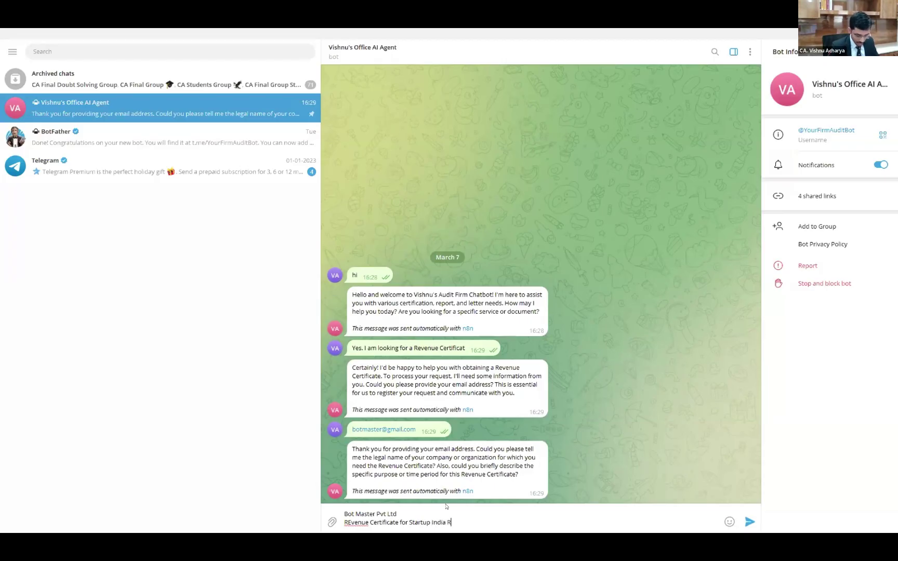
text(egistration)
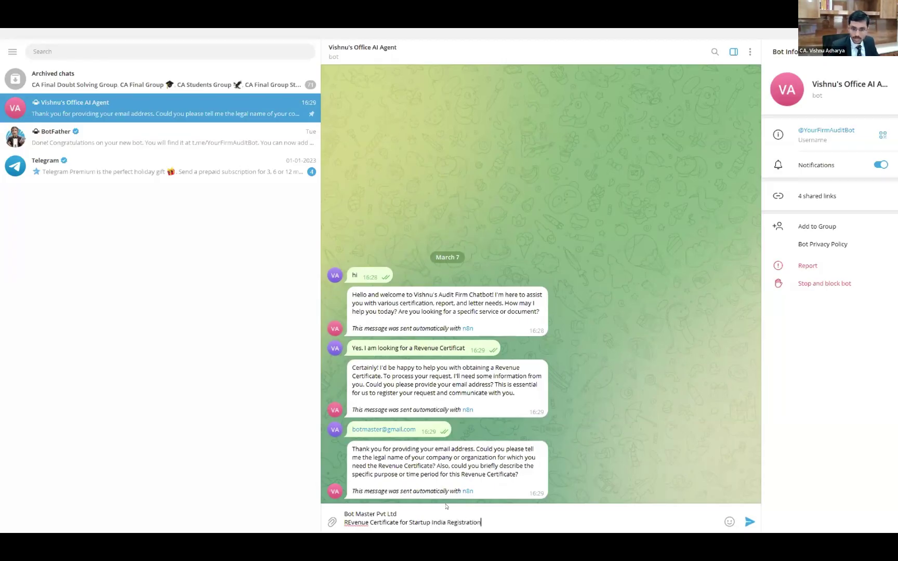
key(shift+Return)
text(I ne)
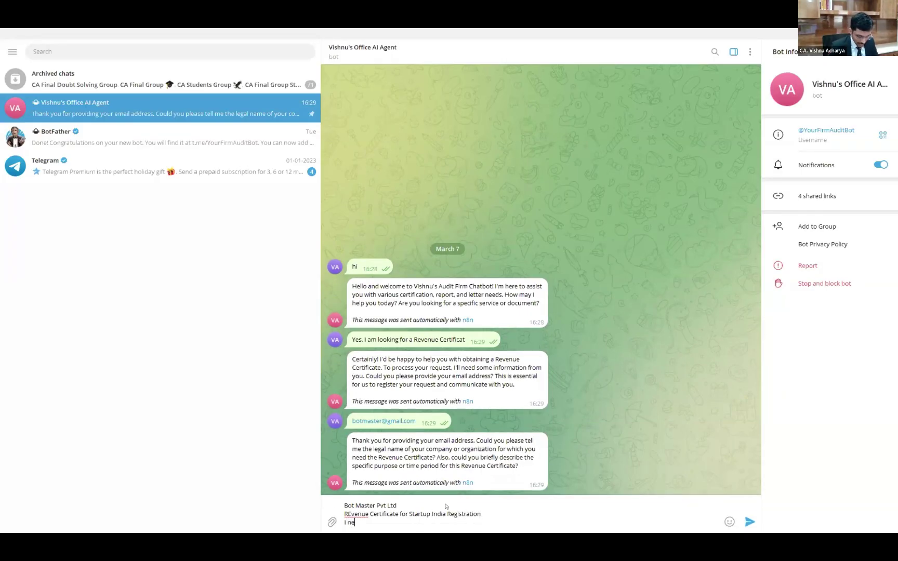
text(ed it by Monday)
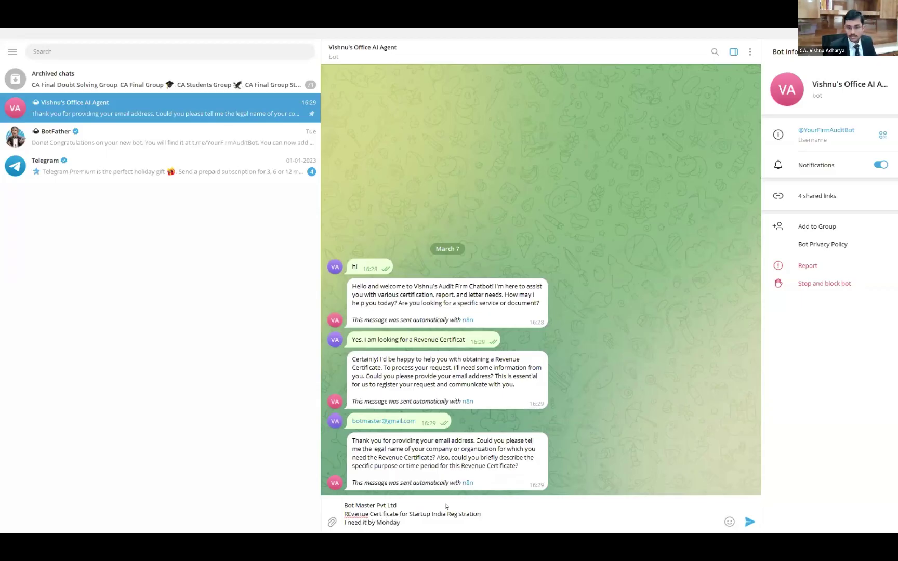
key(Return)
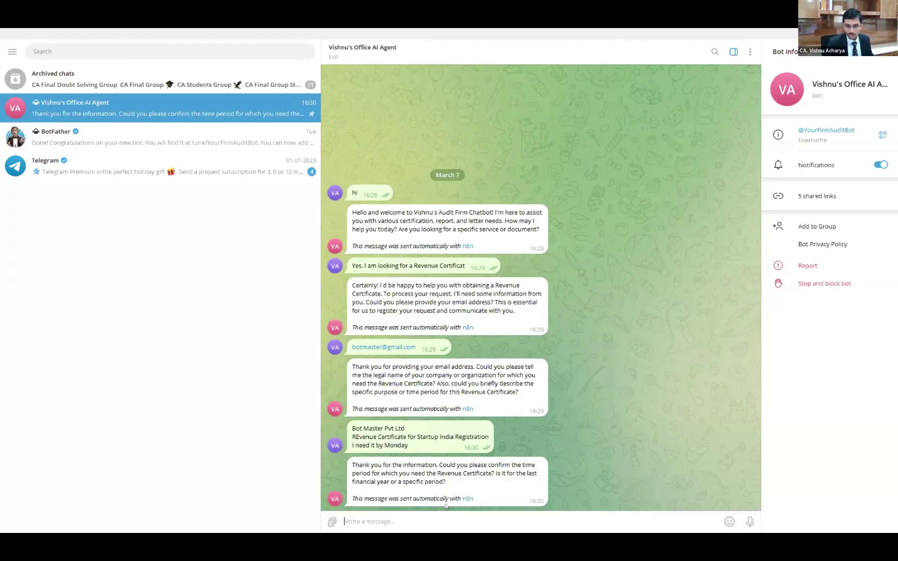
Reply 'For this Financial Year I need it by monday' to the bot's time-period question
text(Fo)
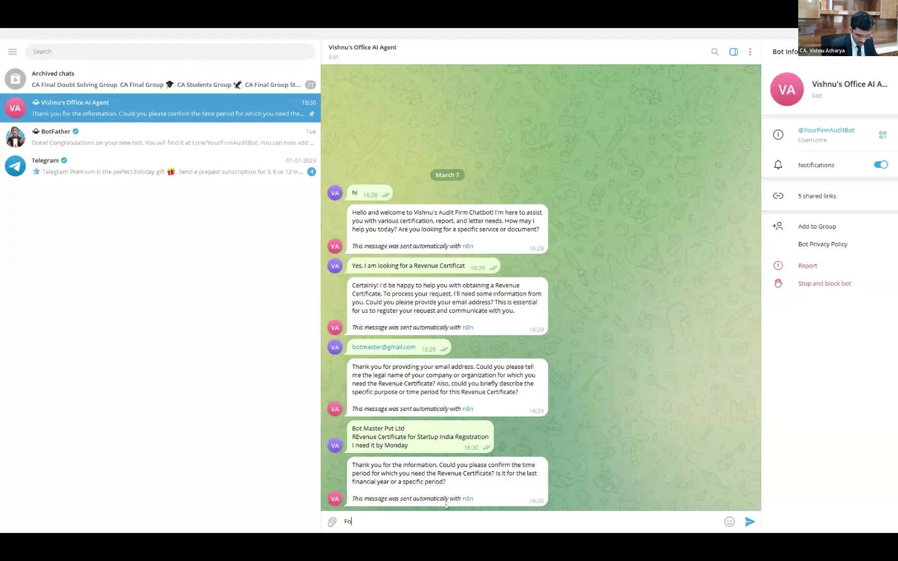
text(r this Finan)
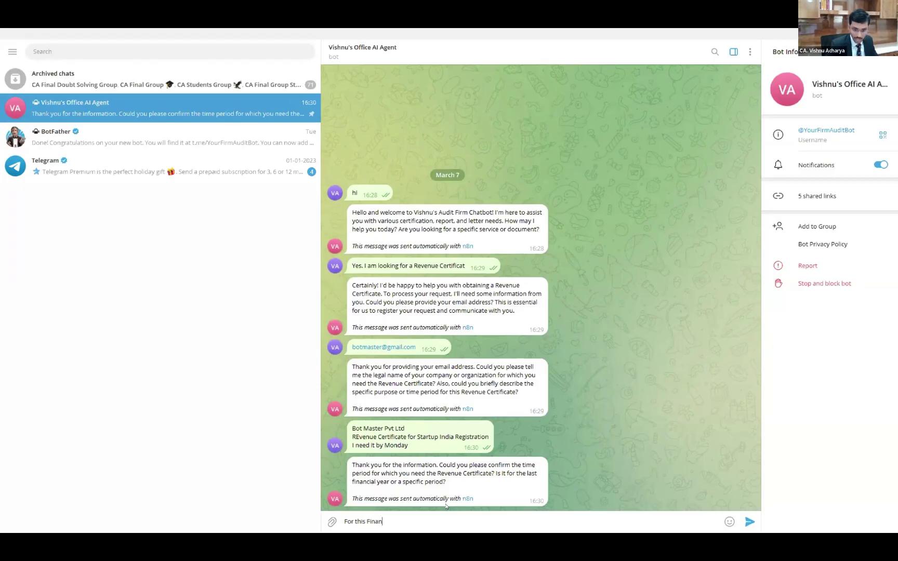
text(cial Year)
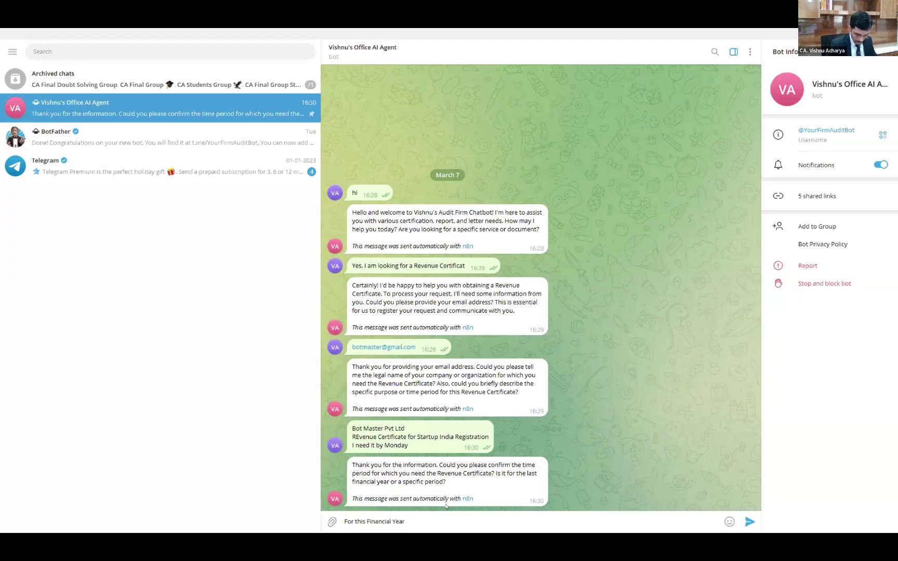
text( I nee)
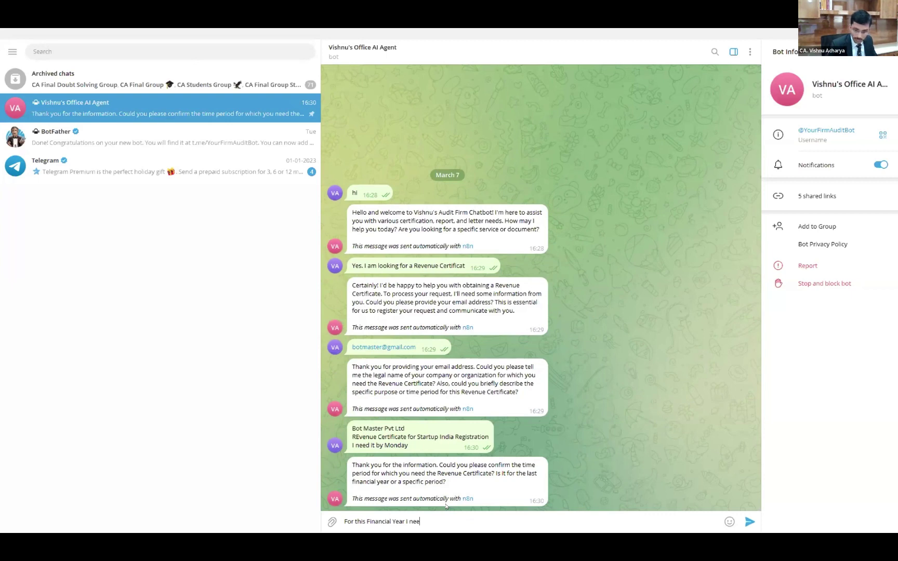
text(d it by monday)
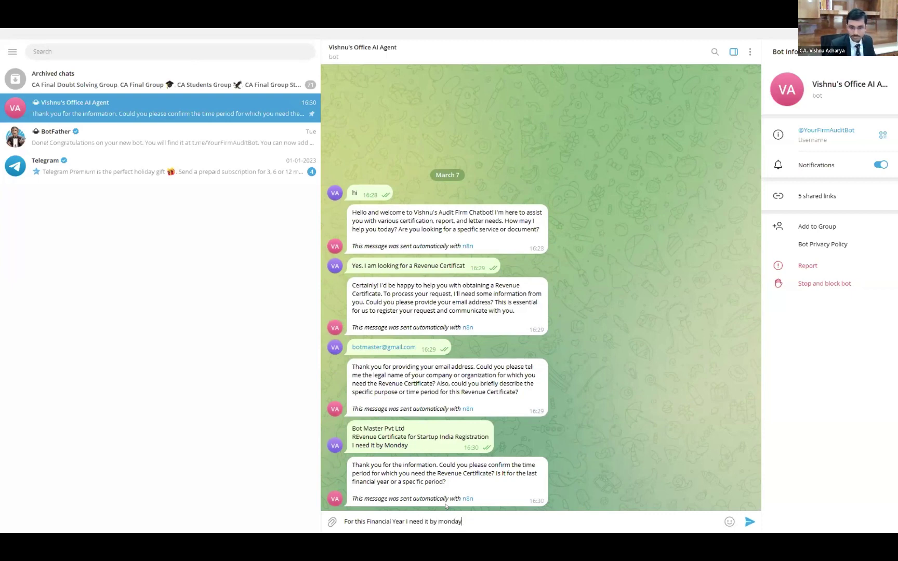
key(Return)
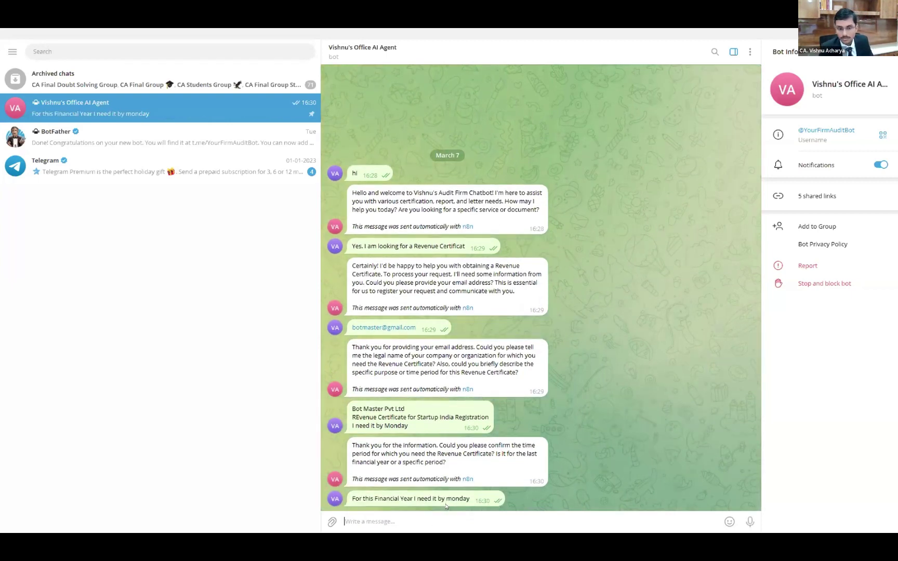
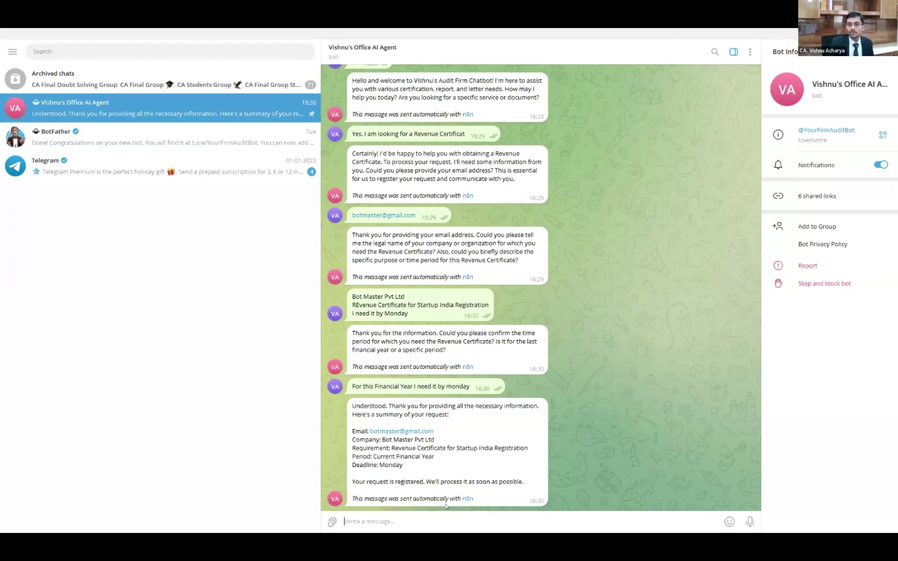
Open the 'User request' email in Gmail and its attached Revenue Certificate for Startup India Registration Google Doc
key(alt+Tab)
key(alt+Tab)
key(alt+Tab)
key(alt+Tab)
key(alt+Tab)
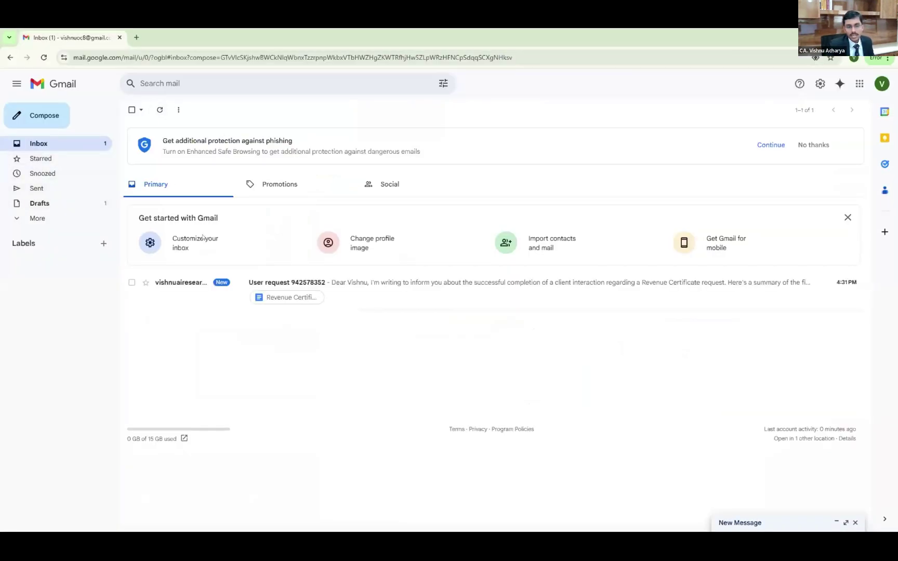
click(200, 286)
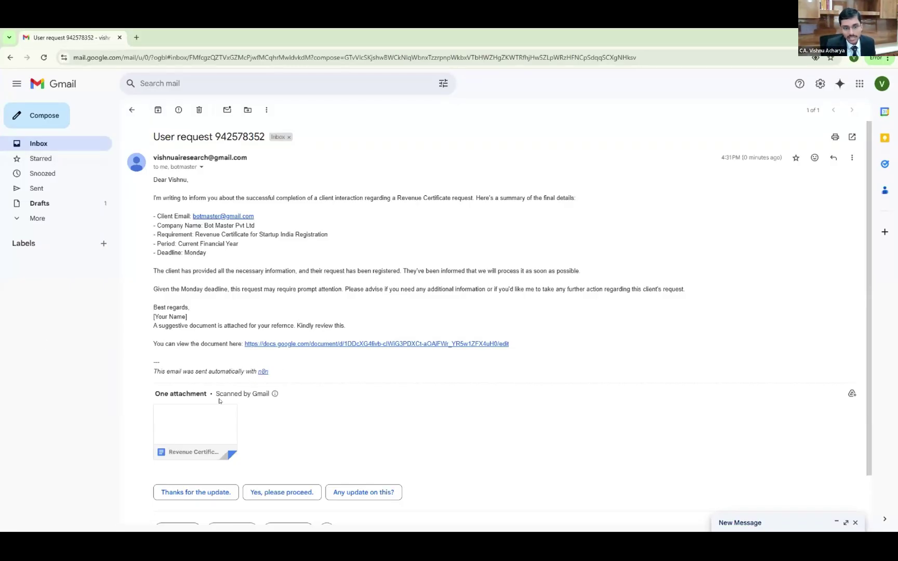
mouse_move(211, 412)
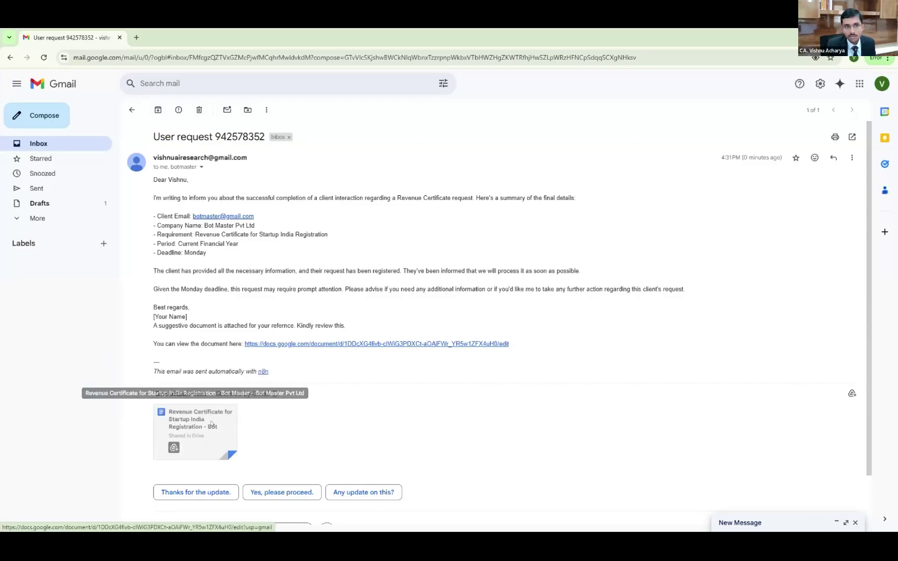
click(211, 424)
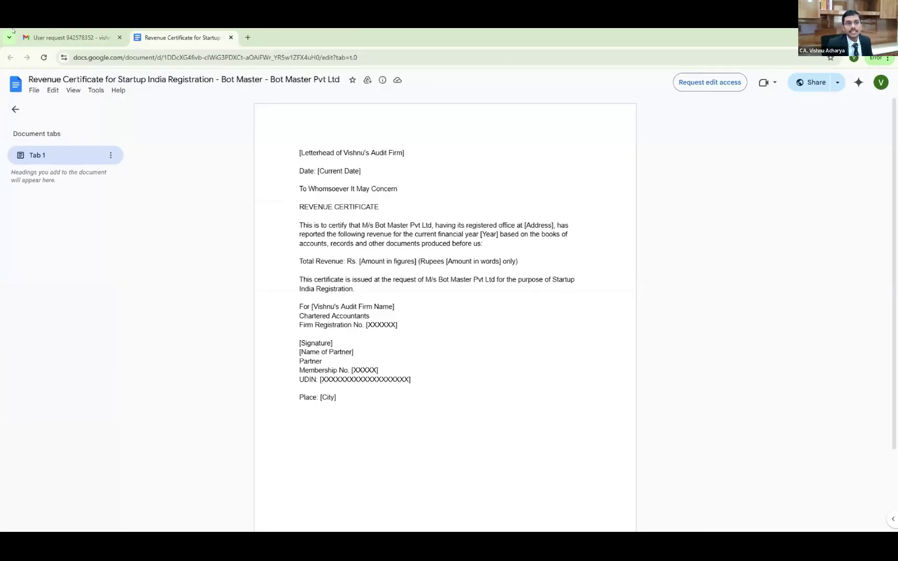
Return to the Gmail email, glance at Telegram, then bring up the n8n Audit Office Automation V 3.0 window
click(61, 35)
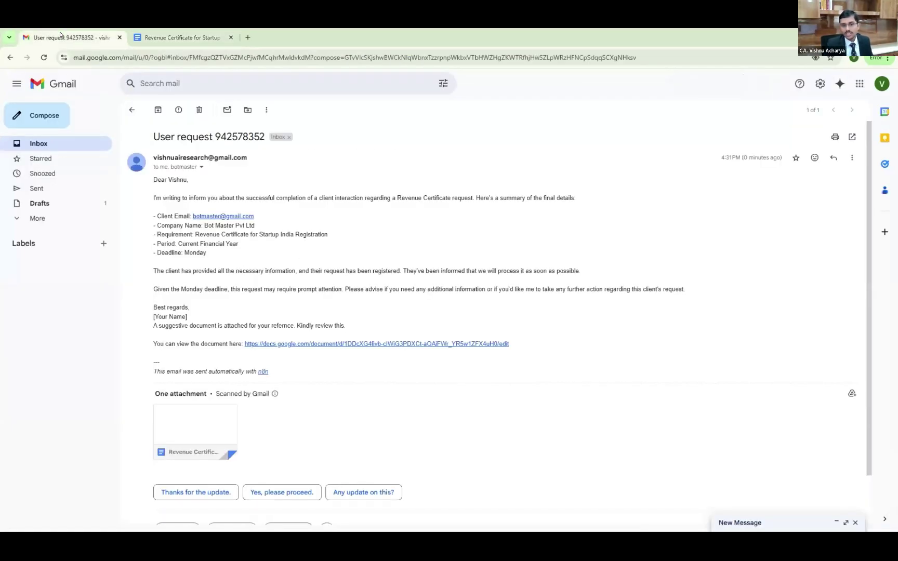
key(alt+Tab)
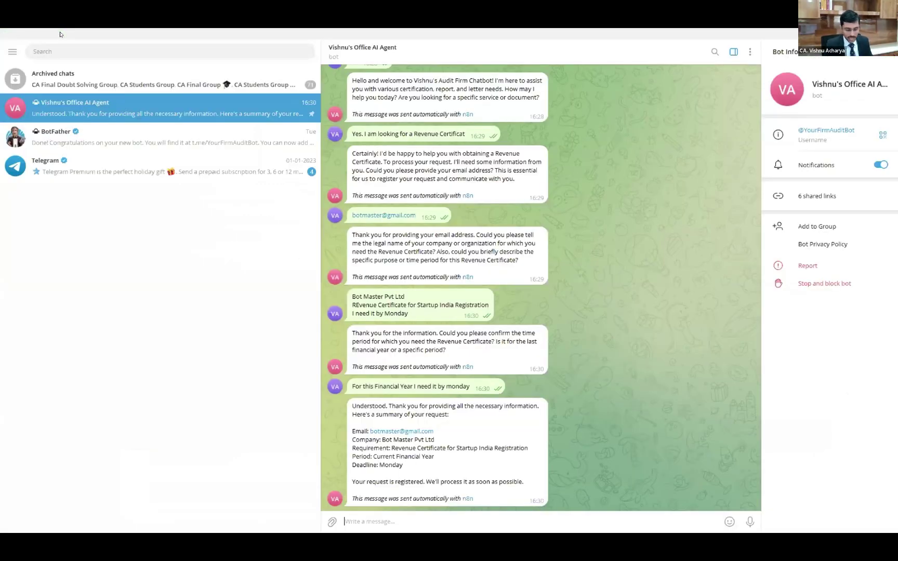
key(alt+Tab)
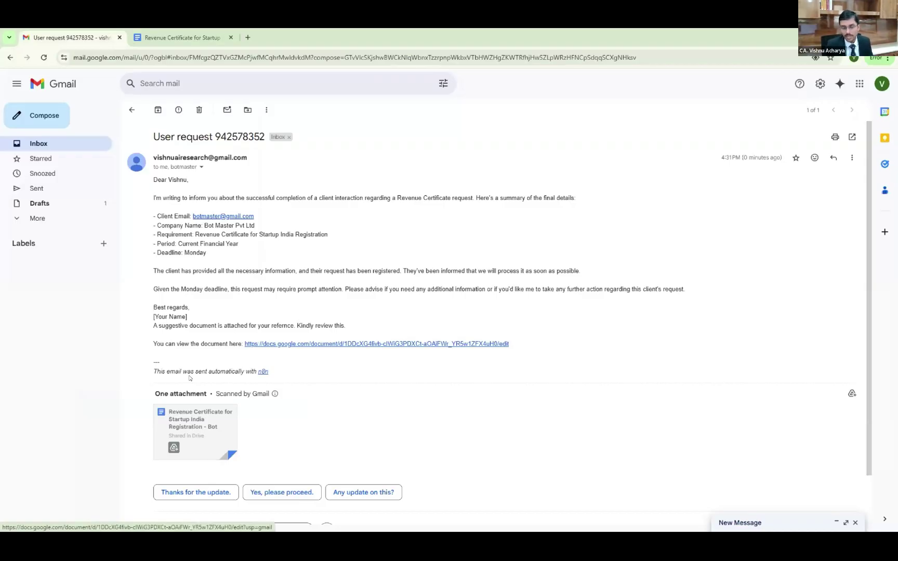
key(alt+Tab)
key(alt+Tab)
key(alt+Tab)
key(alt+Tab)
key(alt+Tab)
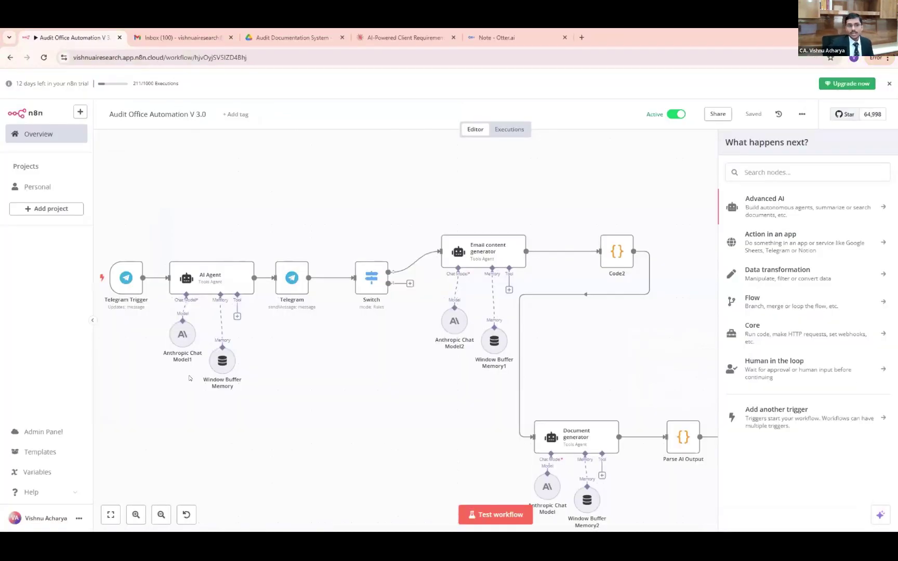
Reopen the Audit Office Automation V 3.0 workflow from the n8n Overview list
click(28, 137)
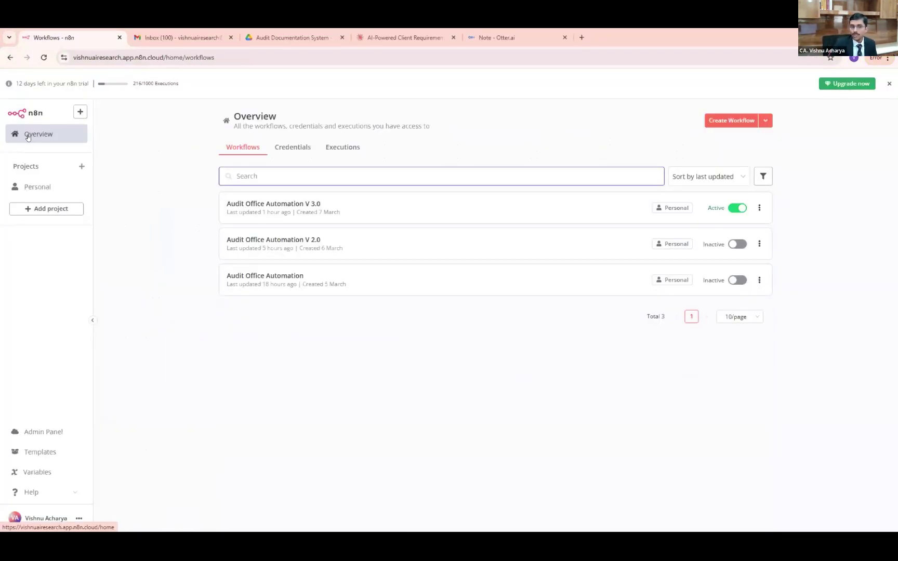
click(375, 205)
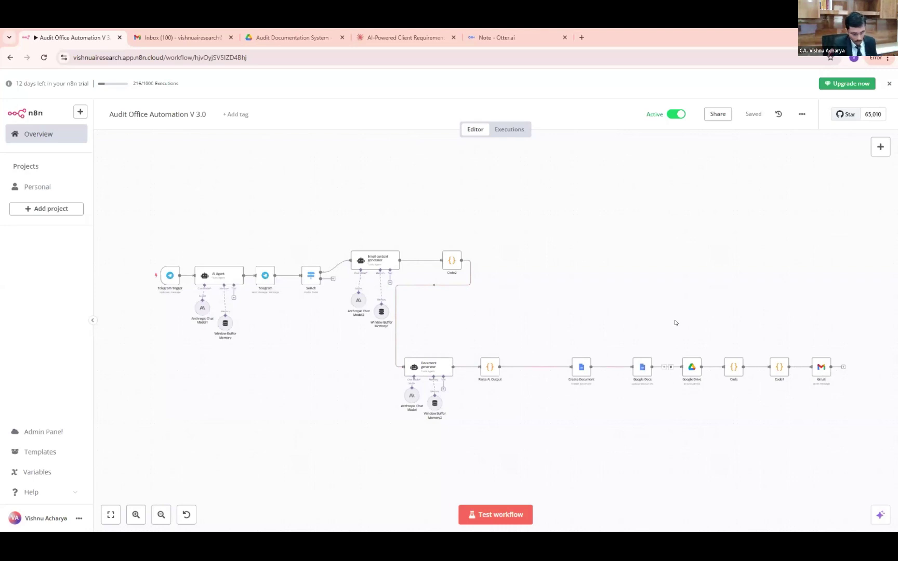
Scroll the canvas to the Google Docs, Drive and Gmail nodes, then return to the email
scroll(678, 296, right, 6)
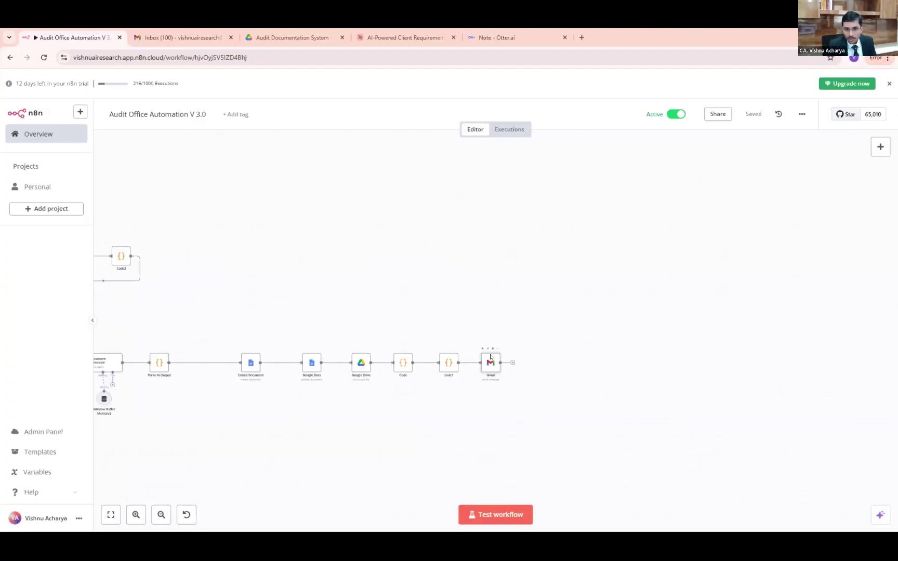
key(alt+Tab)
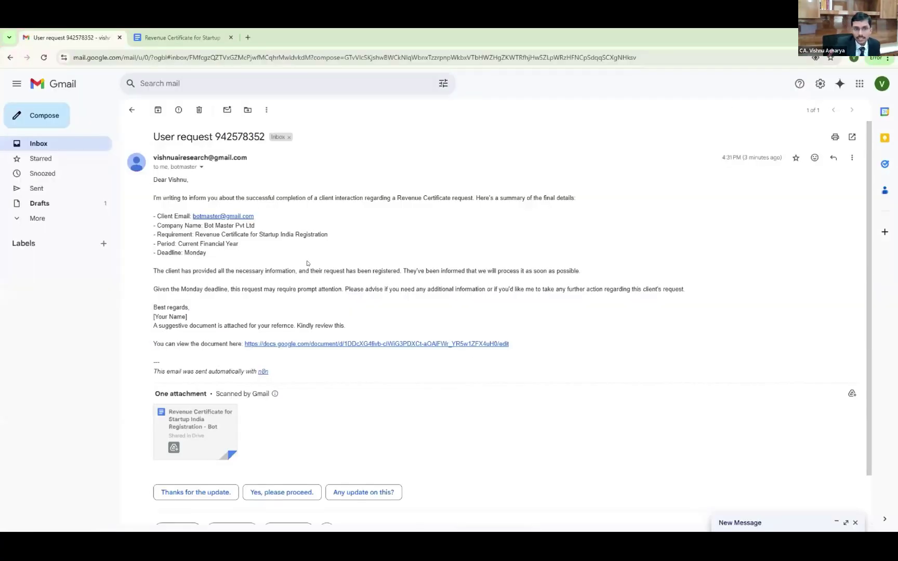
Show the 'User request' email's sender details, then switch to the Telegram bot chat
click(201, 167)
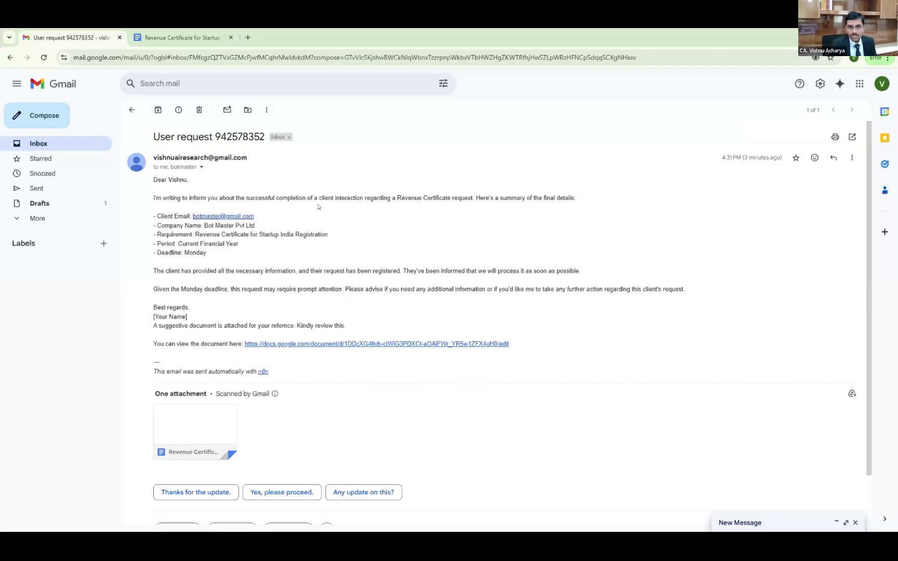
key(alt+Tab)
key(alt+Tab)
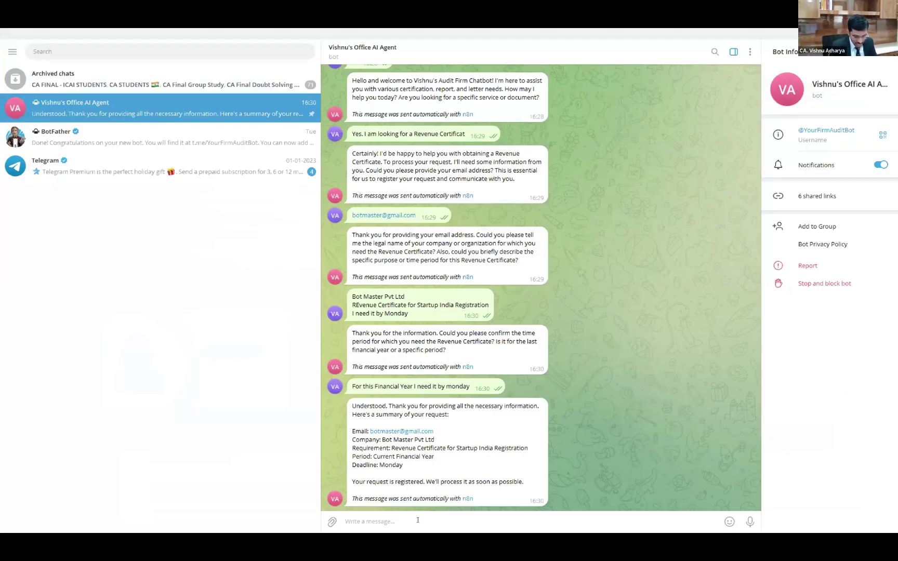
Send the bot 'Explain me on 17(5) OF gst' in Telegram, then return to Gmail
text(Exp)
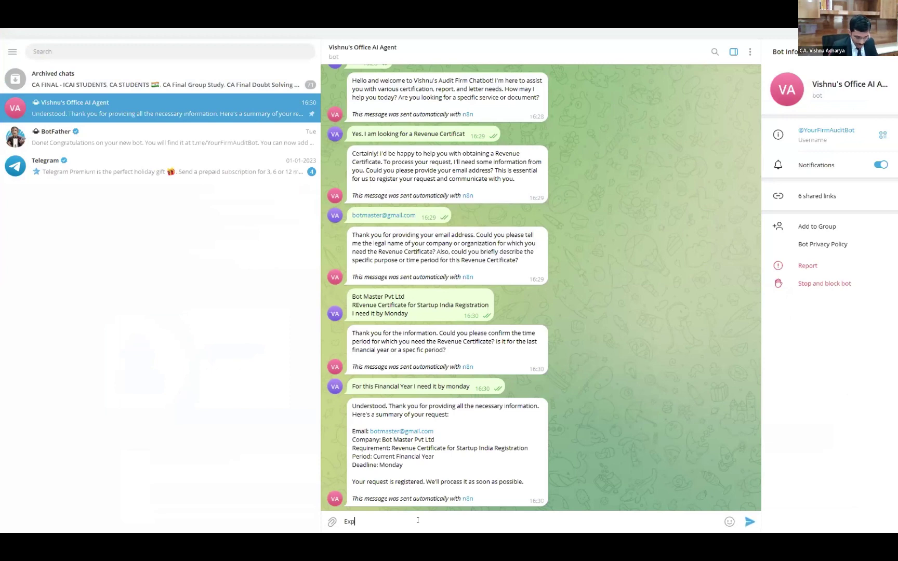
text(lain me o)
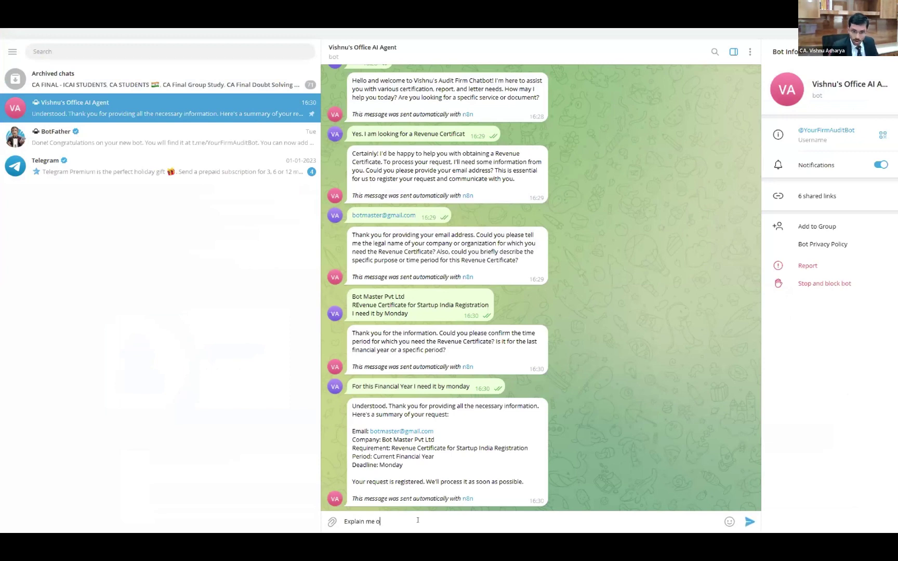
text(n)
text( qu)
key(BackSpace)
key(BackSpace)
text(17(5) OF gst)
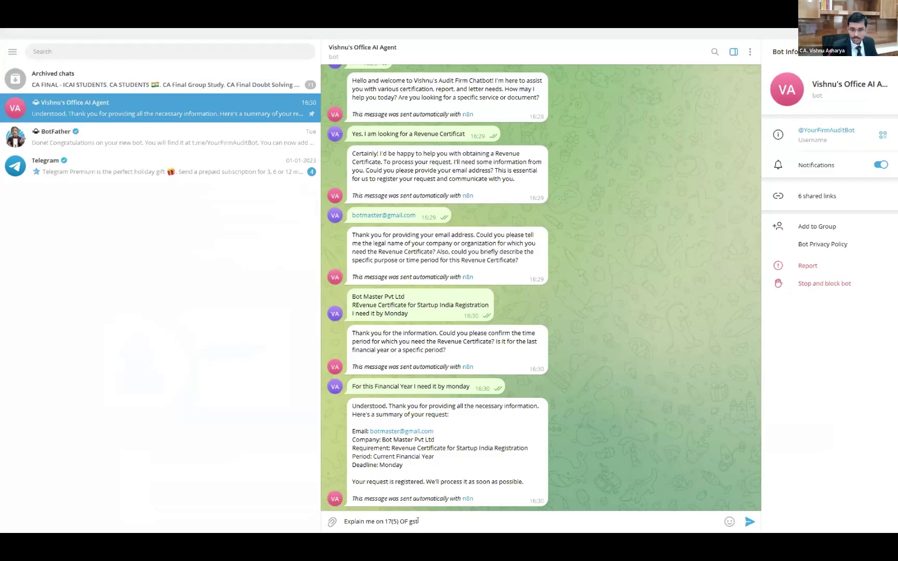
key(Return)
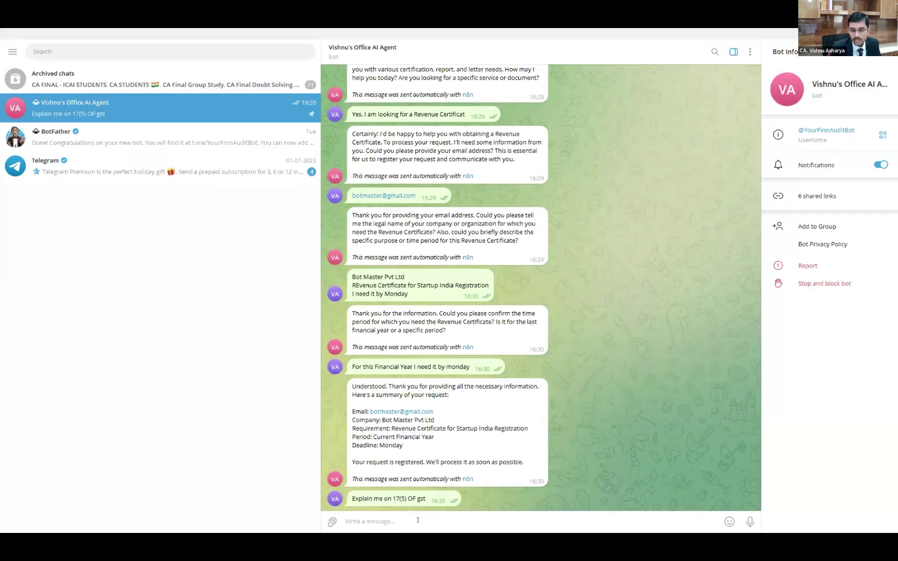
key(alt+Tab)
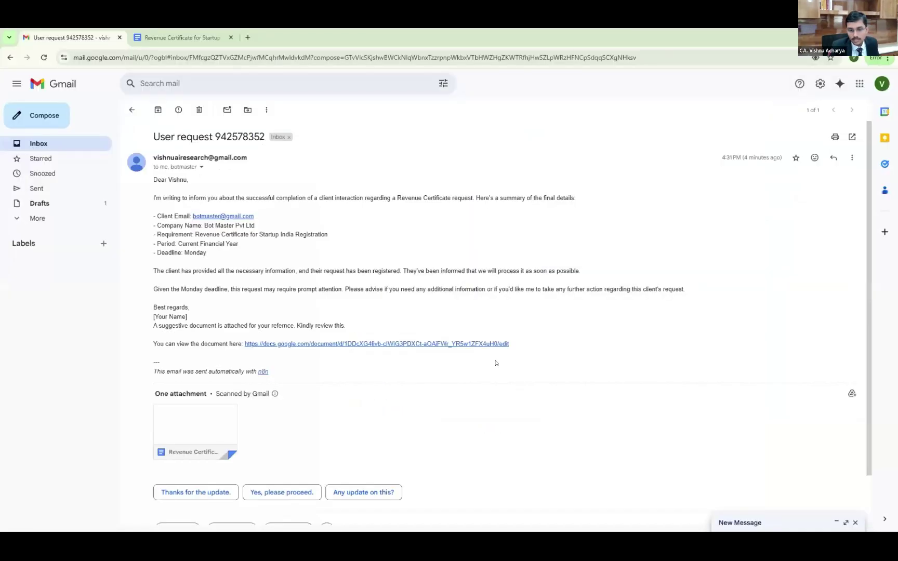
Read the bot's reply declining the GST 17(5) question, then return to the n8n workflow
key(alt+Tab)
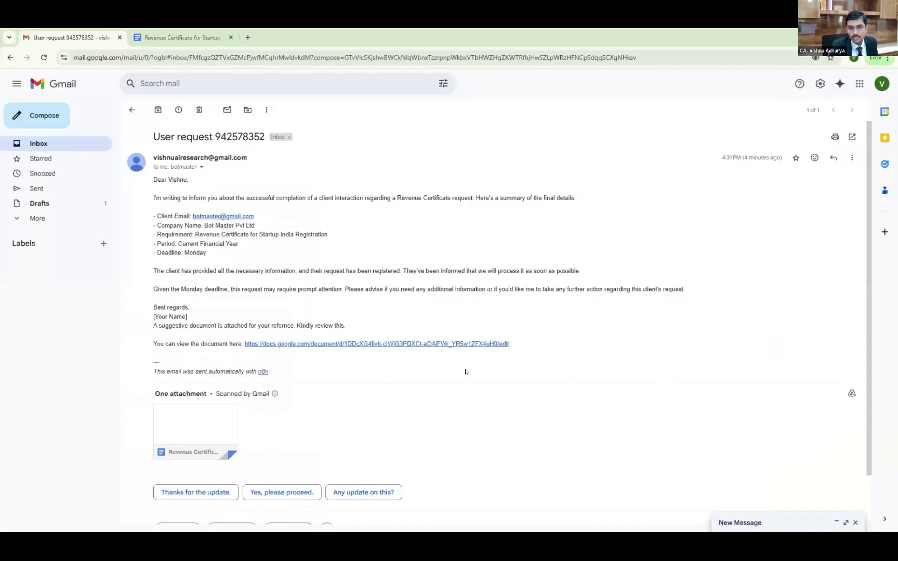
key(alt+Tab)
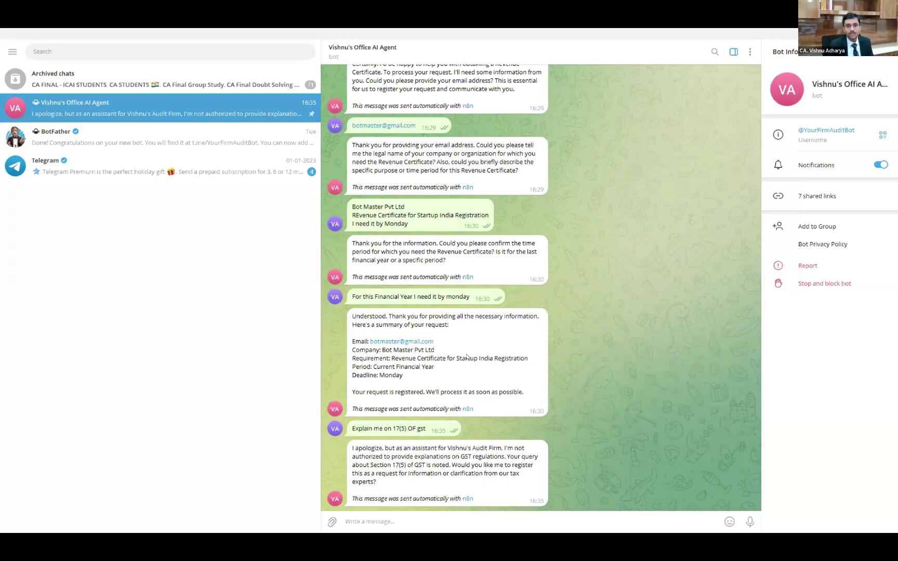
key(alt+Tab)
key(alt+Tab)
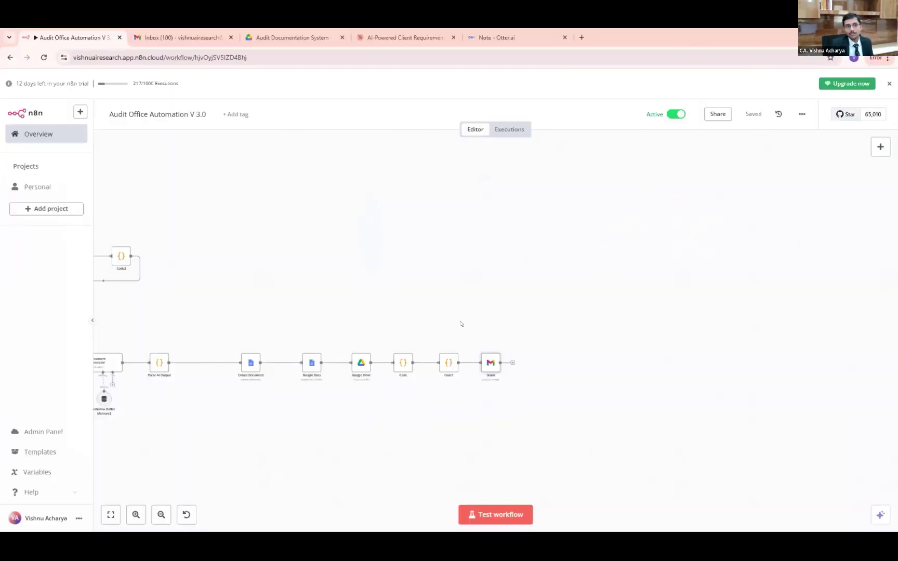